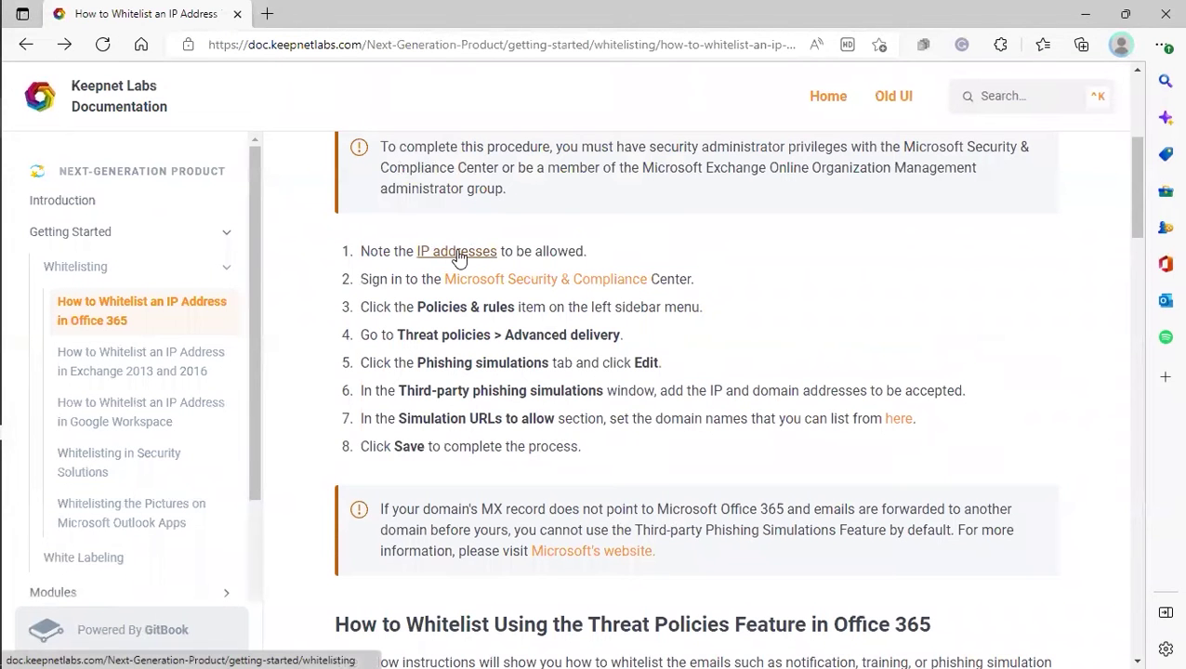
- Copy the table of SMTP IP addresses and PTR records to allow from the Keepnet Labs docs
left_click(458, 253)
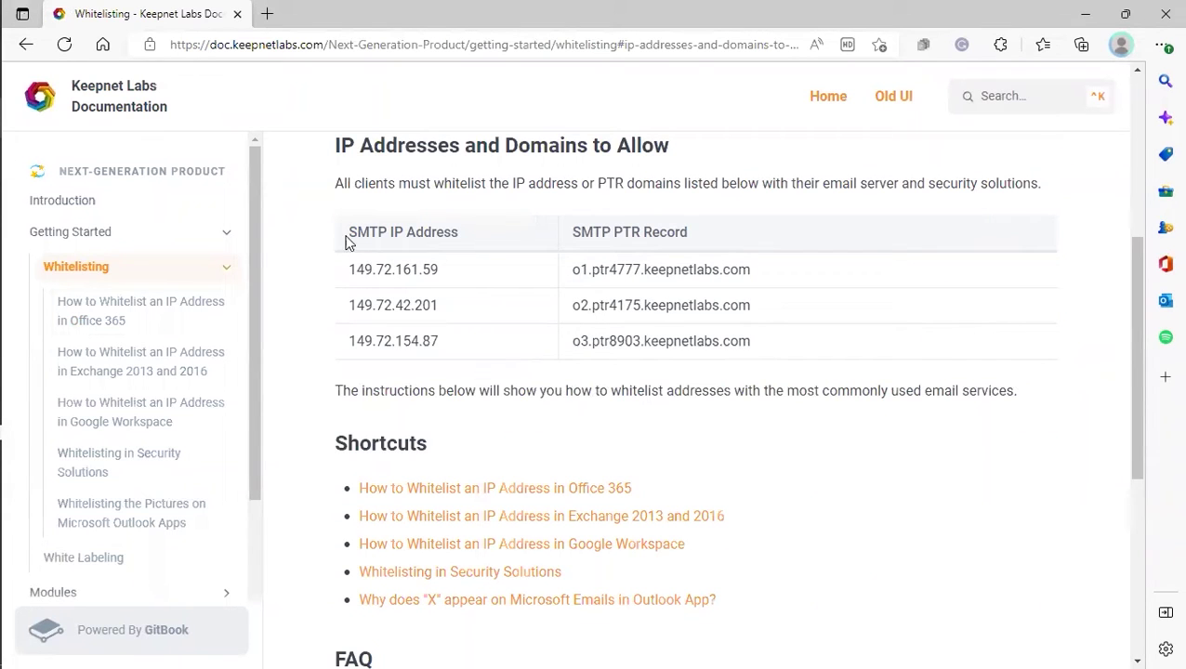
left_click_drag(348, 231, 774, 335)
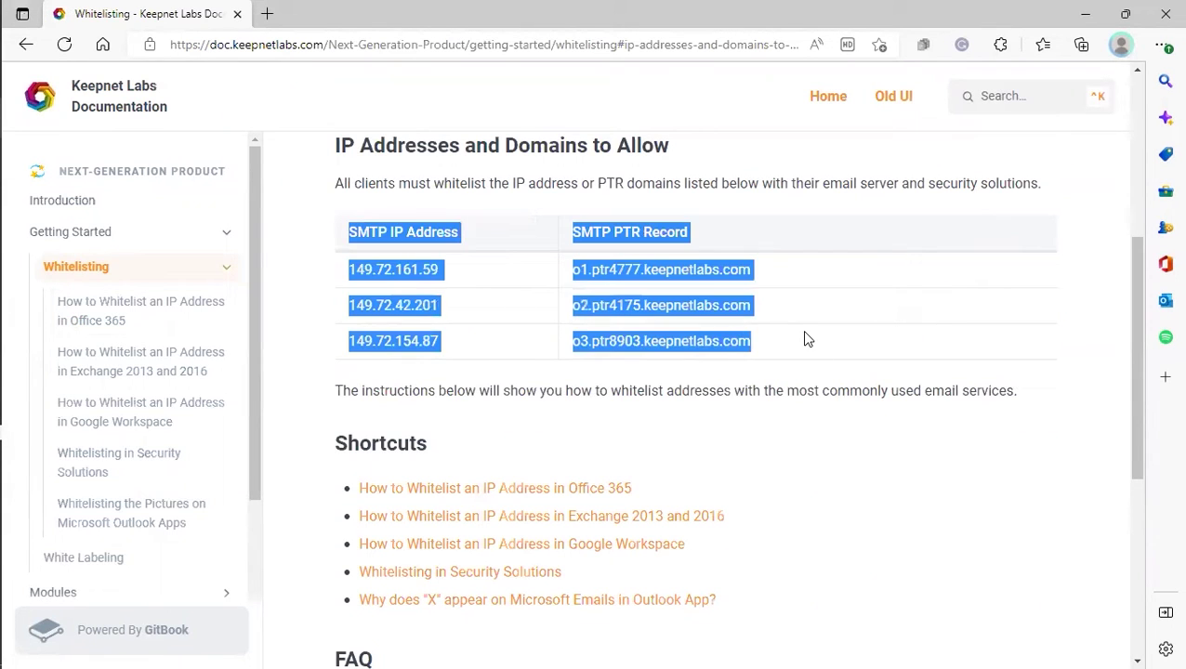
right_click(671, 306)
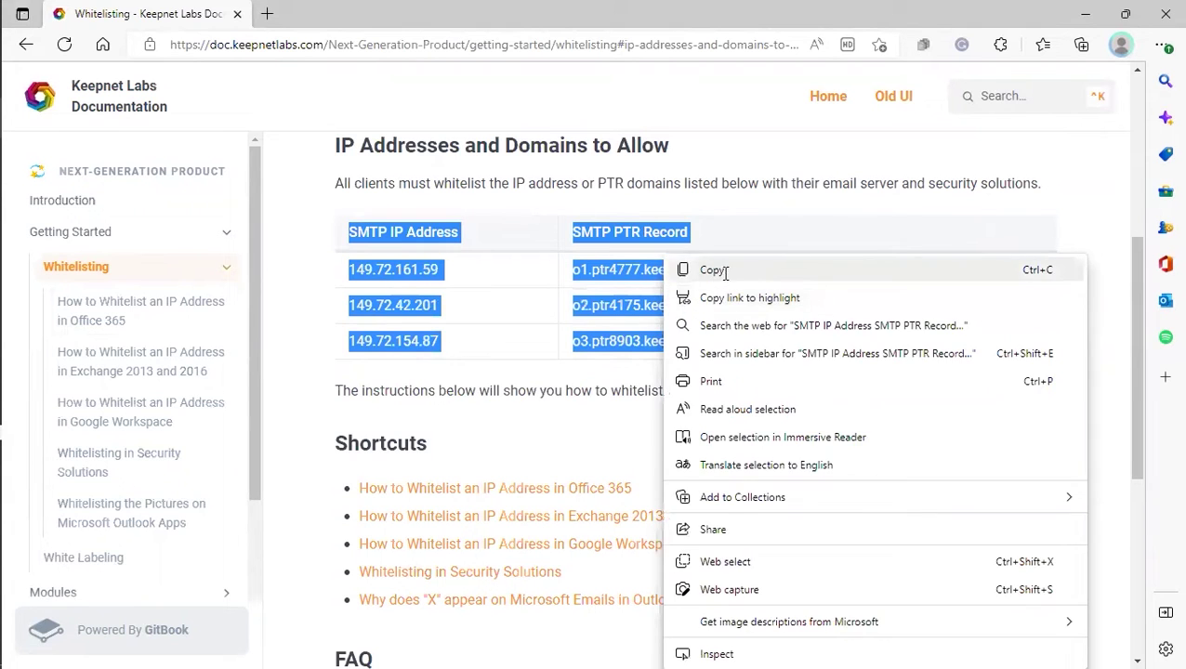
left_click(726, 270)
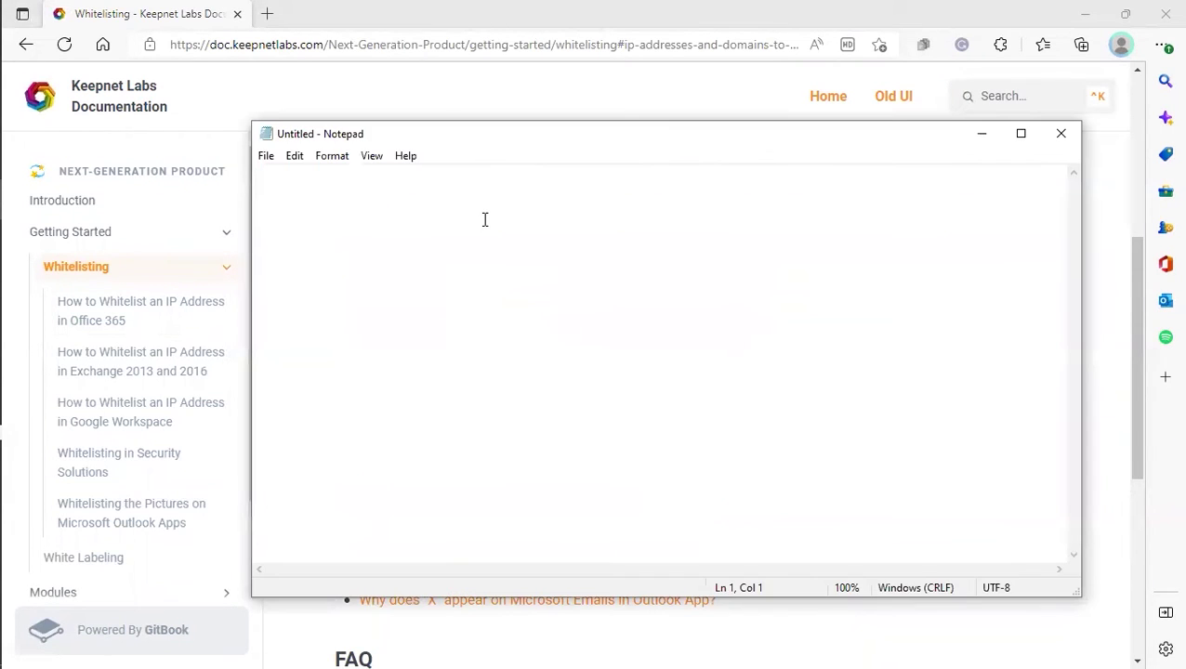
- Paste the copied SMTP IP and PTR table into a new Notepad note
key("ctrl+v")
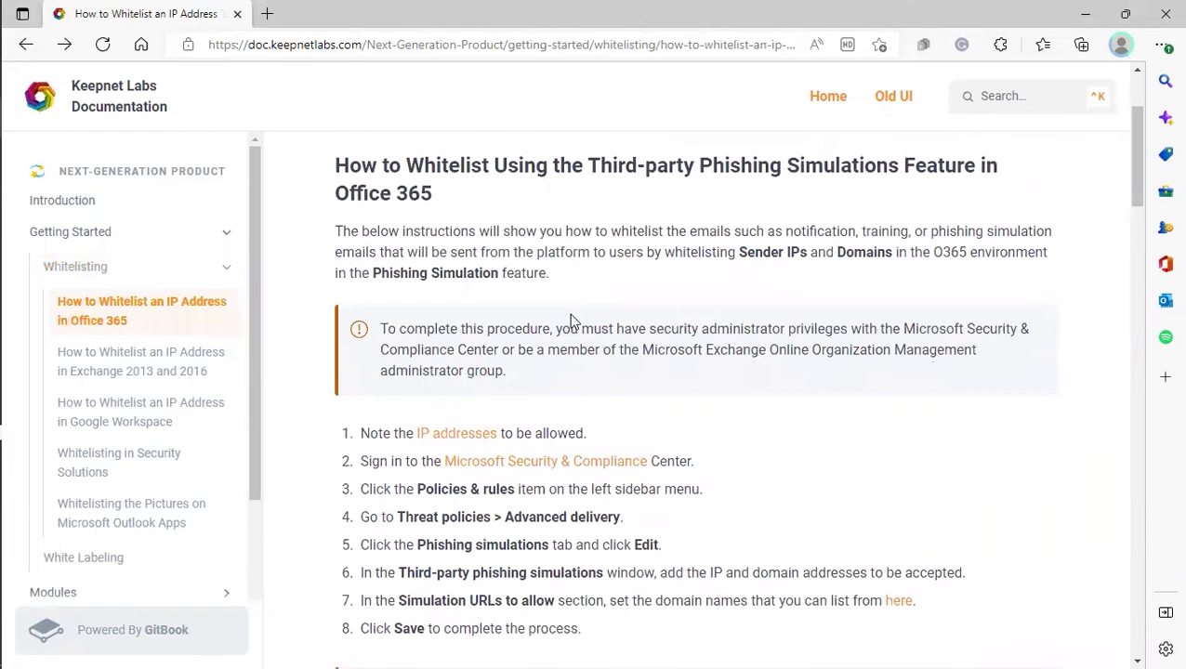
- Go from the Security & Compliance Center to Policies & rules > Threat policies > Advanced delivery
left_click(518, 462)
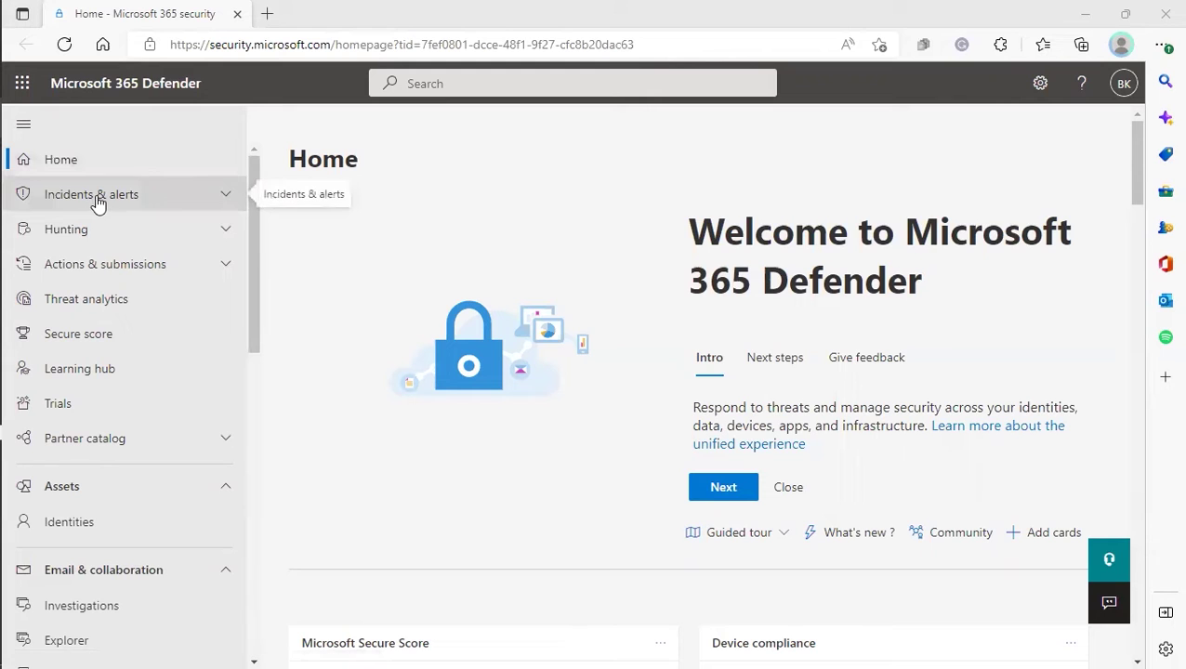
scroll(106, 257, "down", 4)
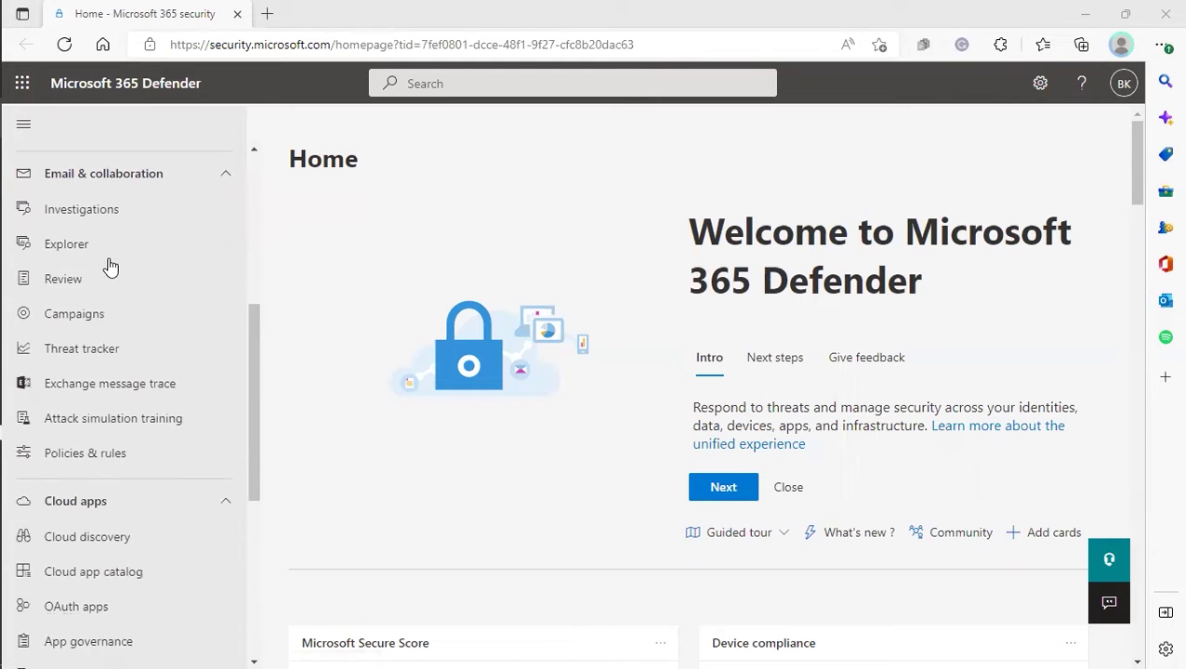
left_click(84, 453)
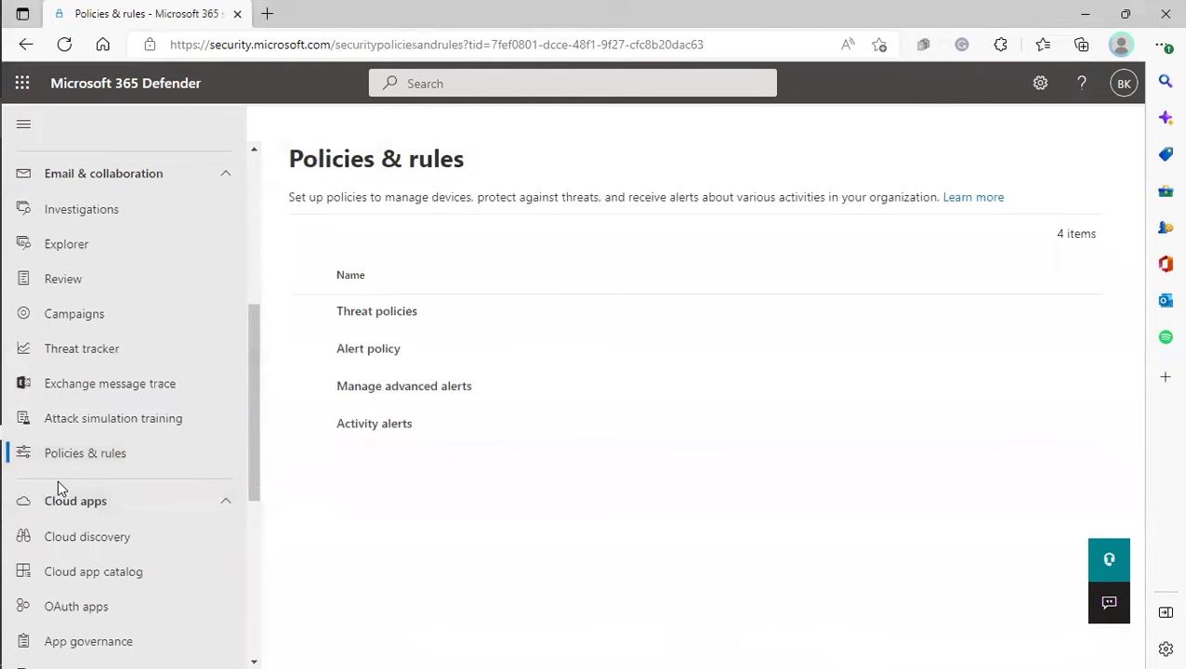
left_click(355, 316)
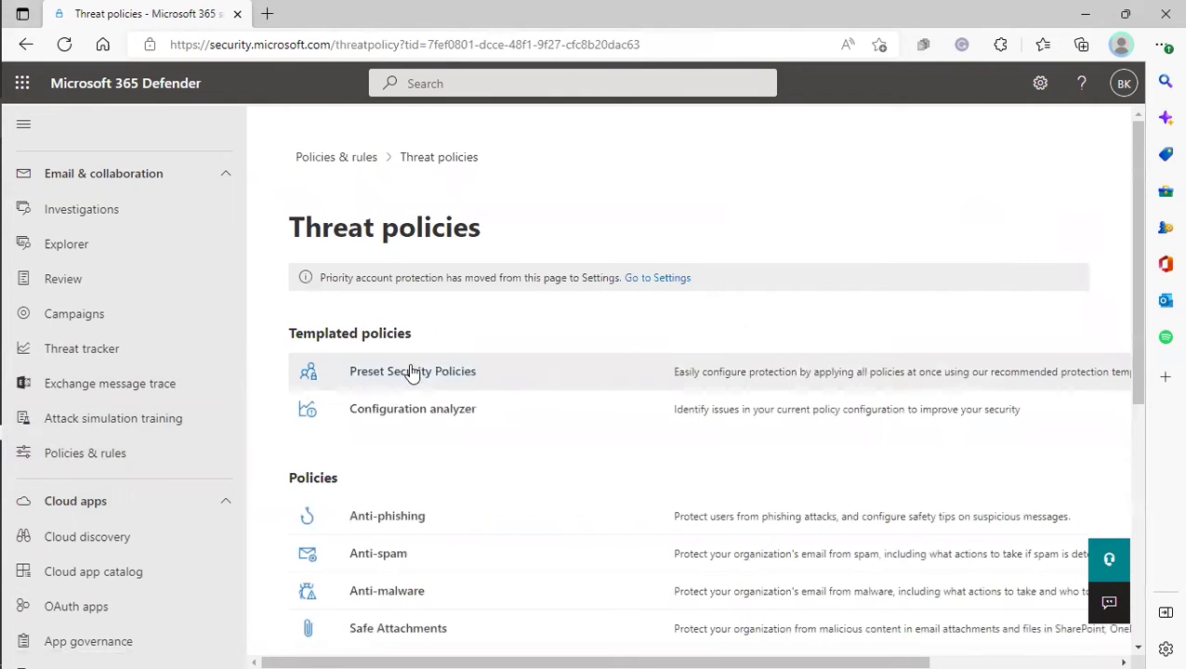
scroll(516, 415, "down", 4)
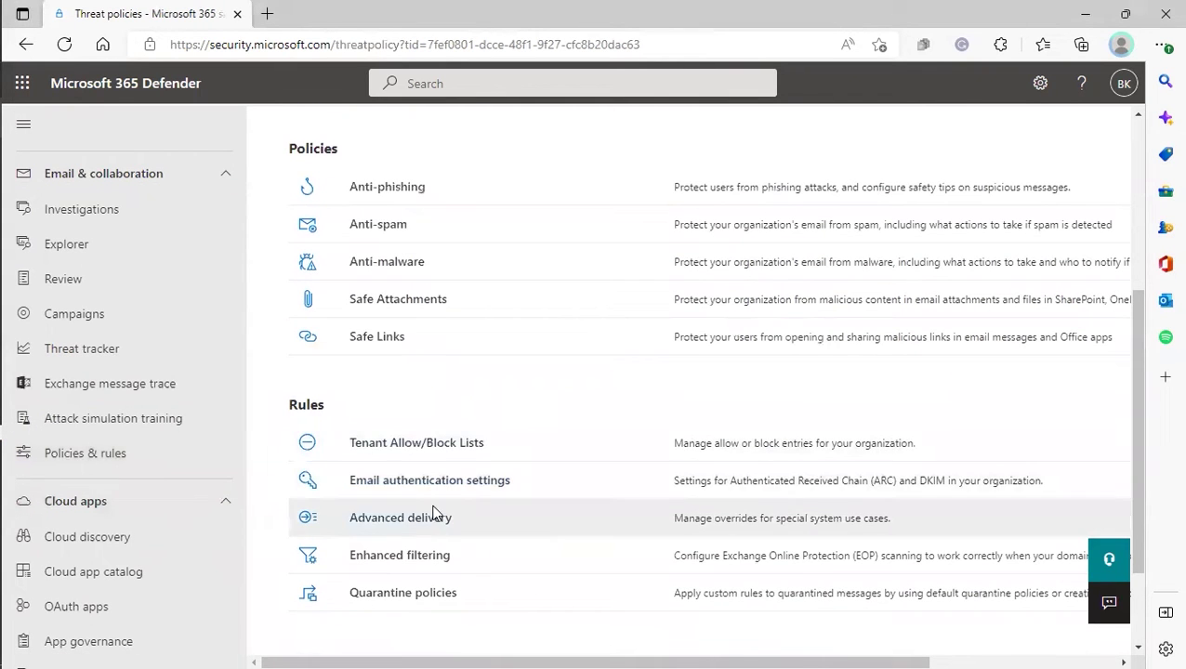
left_click(426, 518)
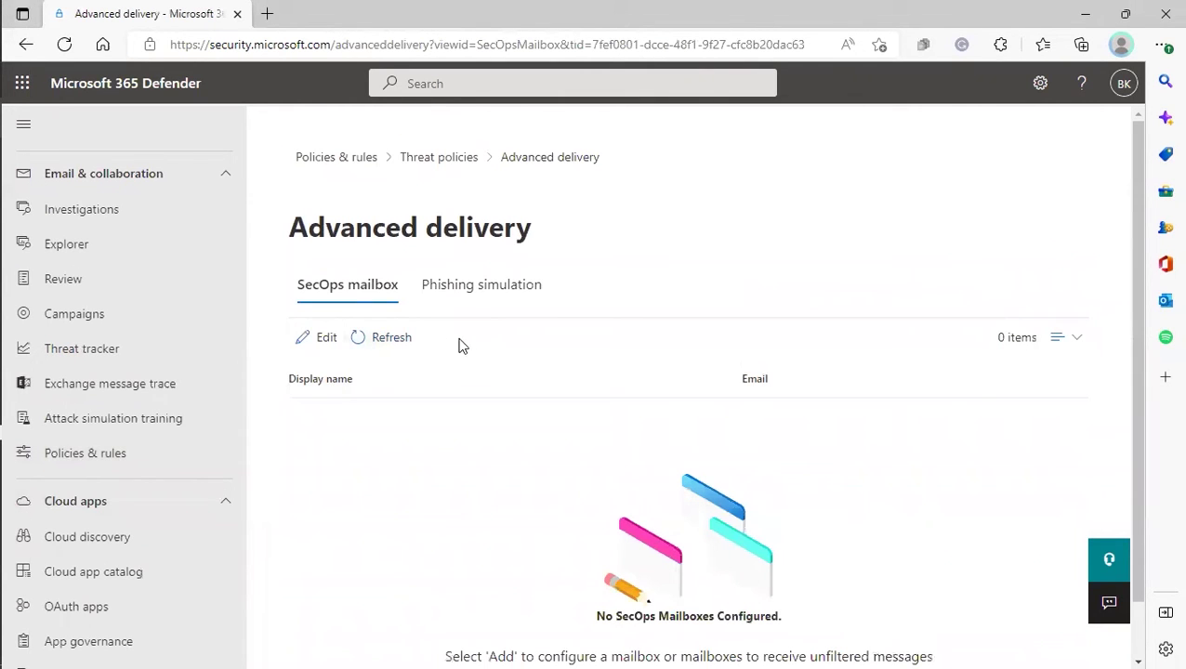
- Edit the third-party phishing simulations on the Phishing simulation tab and expand Sending IP
left_click(476, 290)
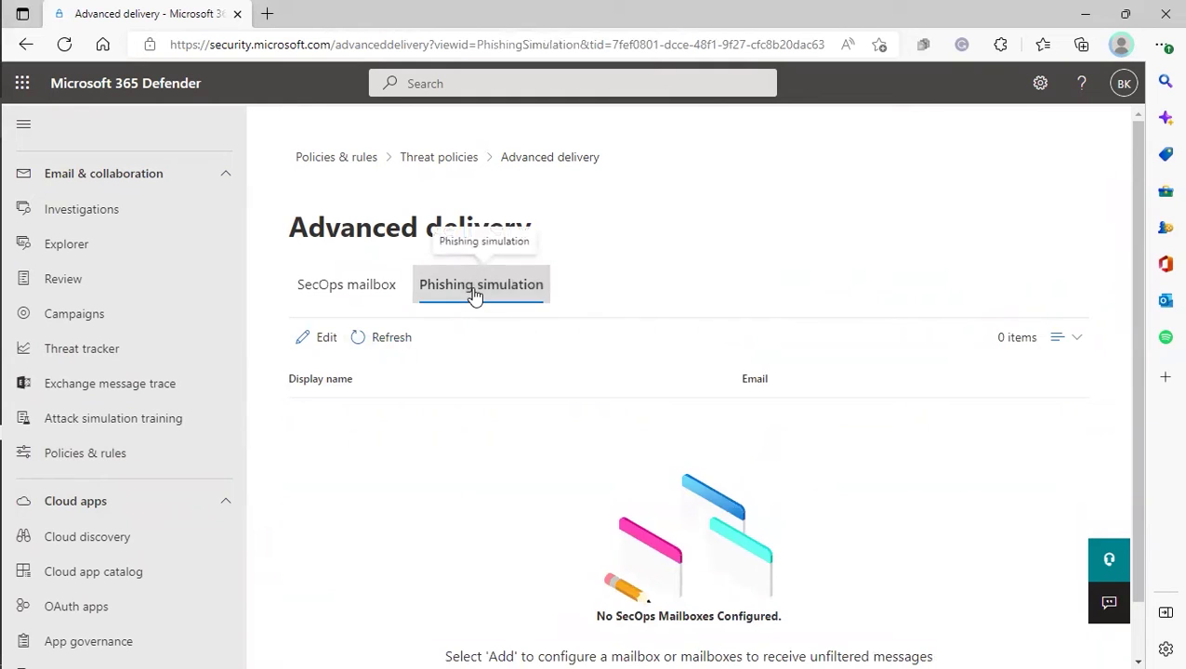
left_click(315, 340)
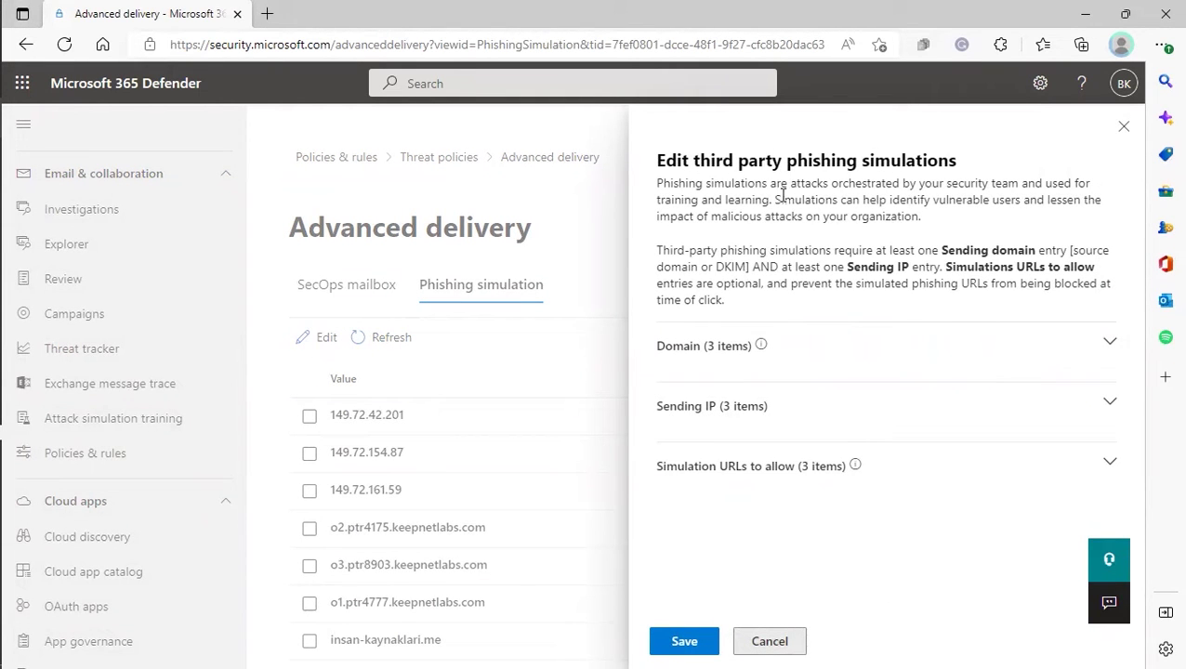
left_click(703, 412)
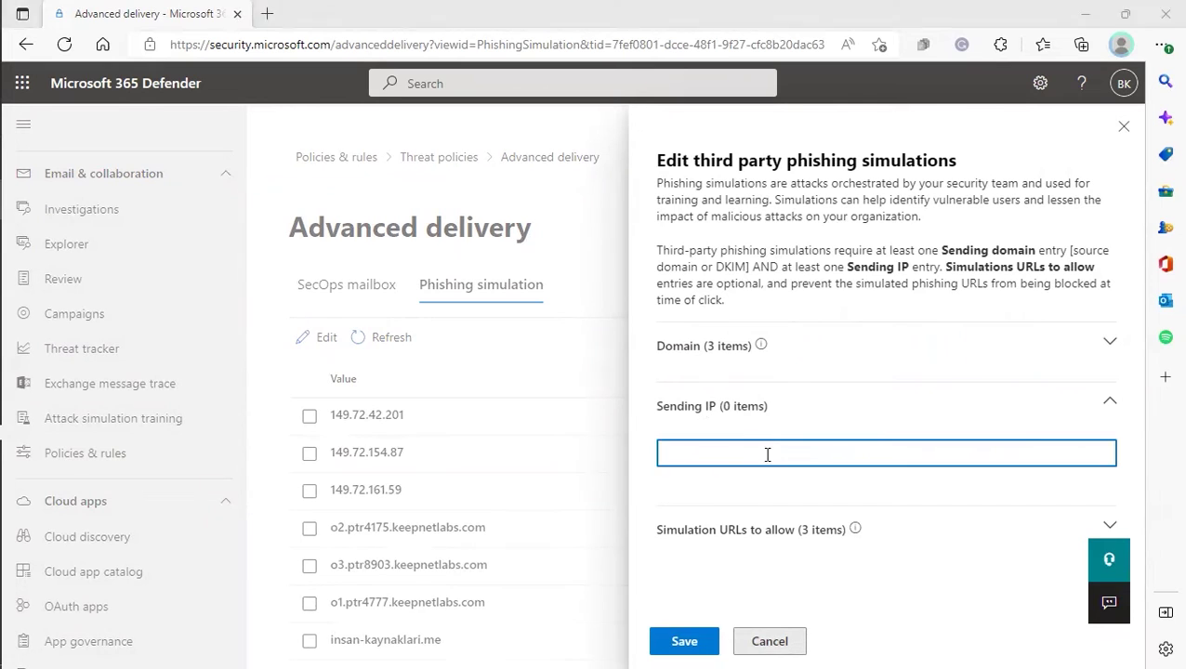
- Add sending IPs 149.72.161.59, 149.72.42.201 and 149.72.154.87
left_click(728, 458)
key("ctrl+v")
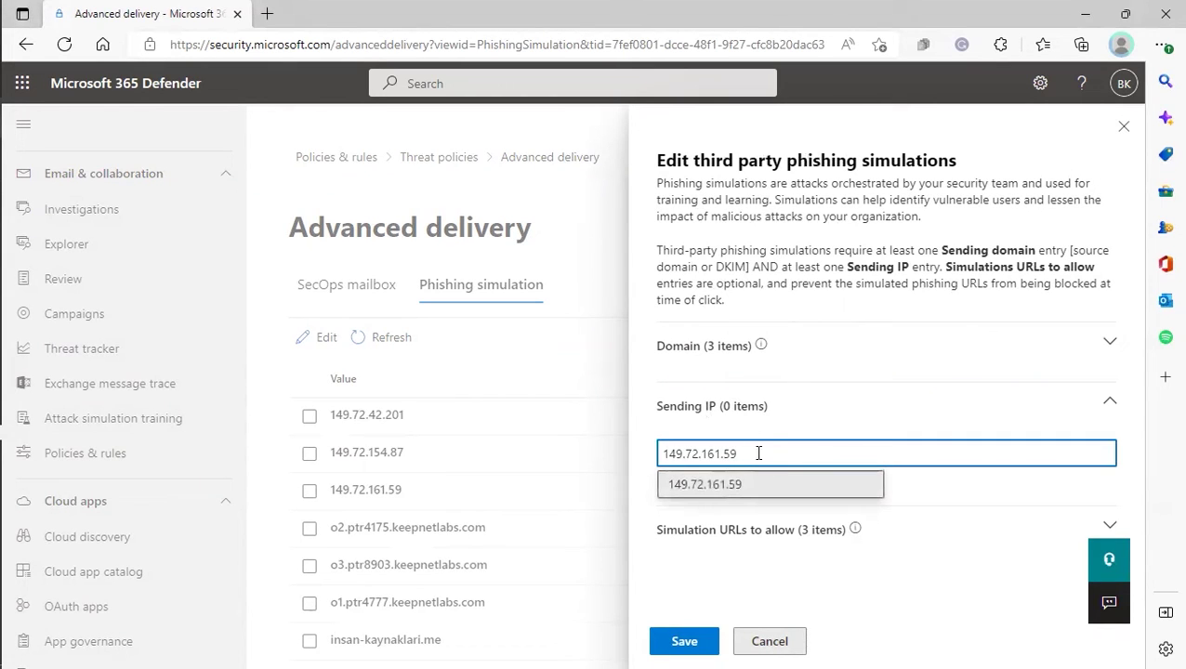
key("Return")
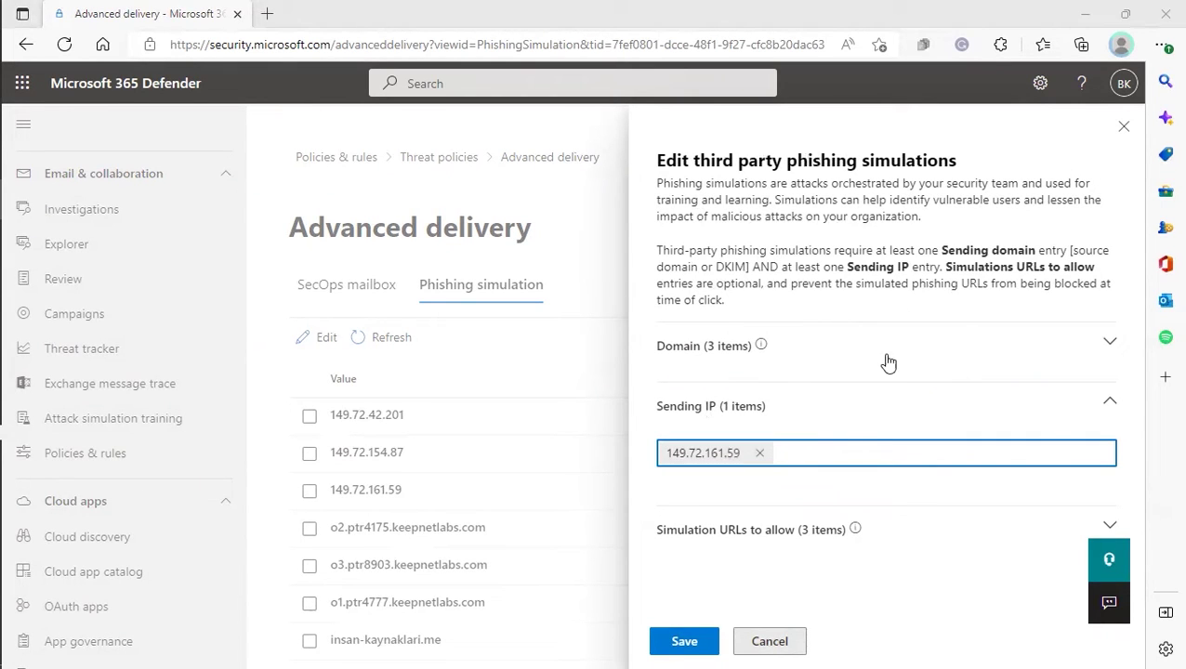
left_click(842, 452)
key("ctrl+v")
key("Return")
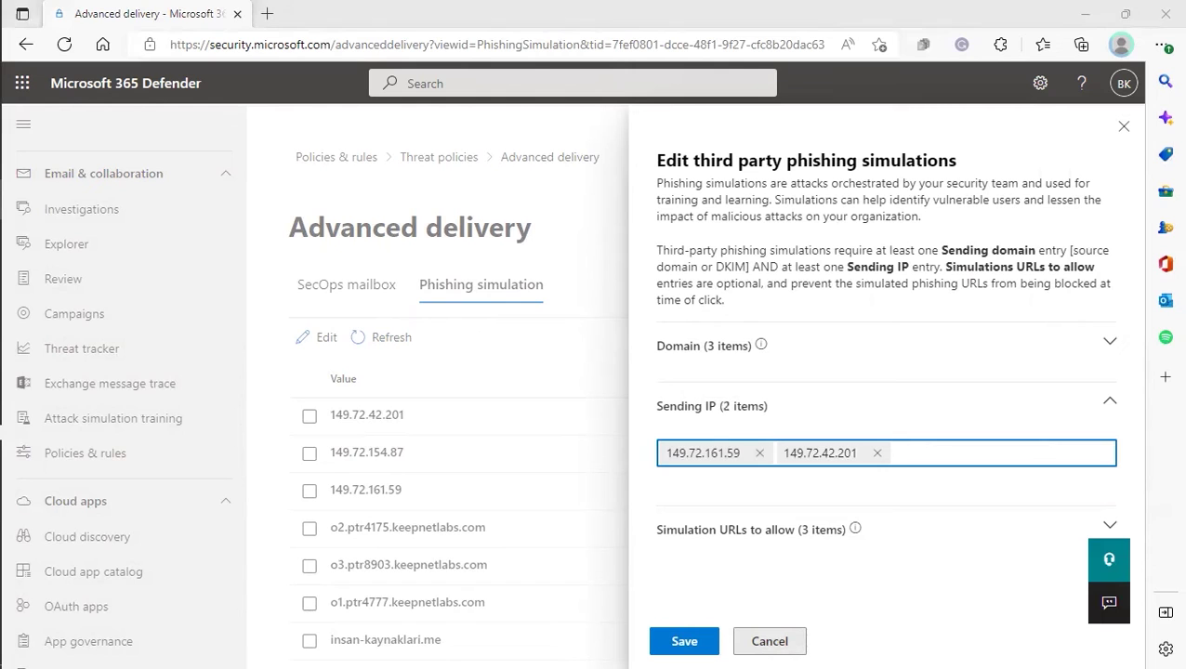
left_click(935, 453)
type("149.72.154.87")
key("Return")
- Add domains o3.ptr8903, o2.ptr4175 and o1.ptr4777.keepnetlabs.com from the note
key("alt+Tab")
left_click_drag(551, 309, 354, 308)
left_click_drag(553, 341, 371, 352)
key("ctrl+c")
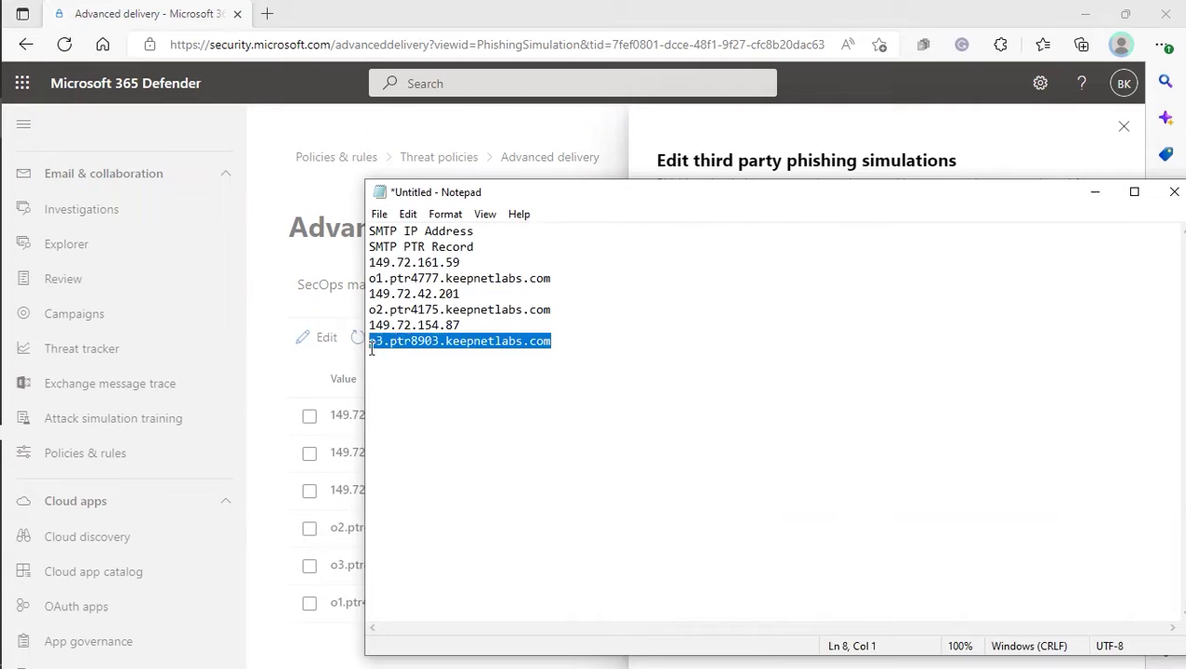
left_click(775, 383)
key("ctrl+v")
key("Return")
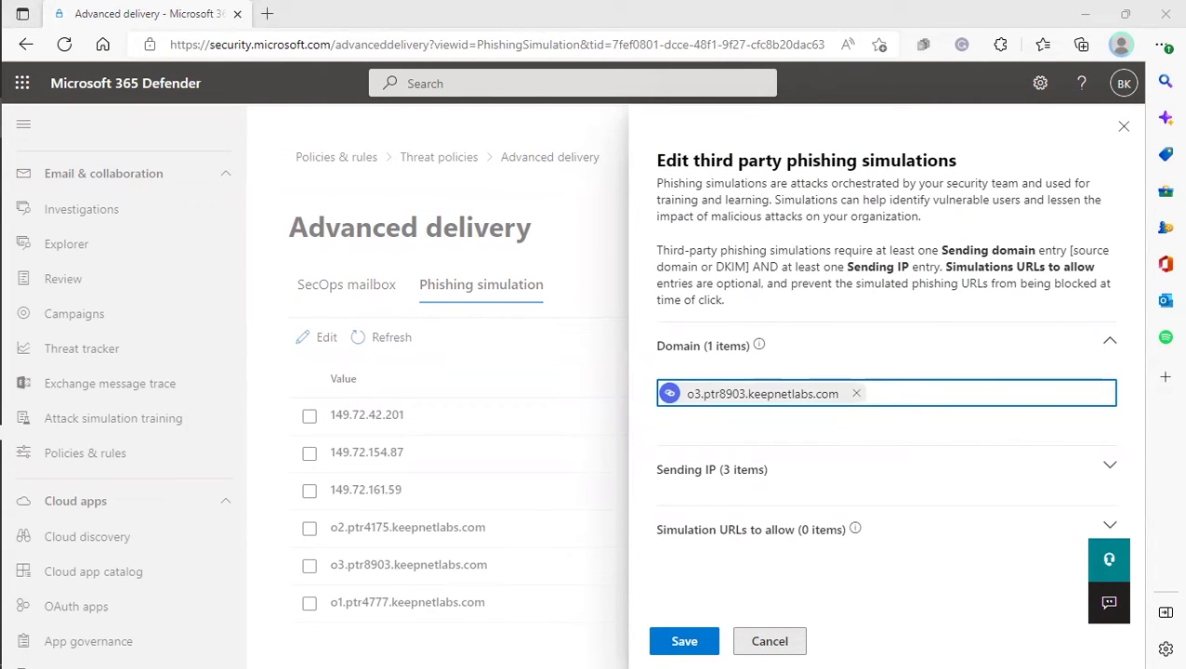
type("o2.ptr4175.keepnetlabs.com")
key("Return")
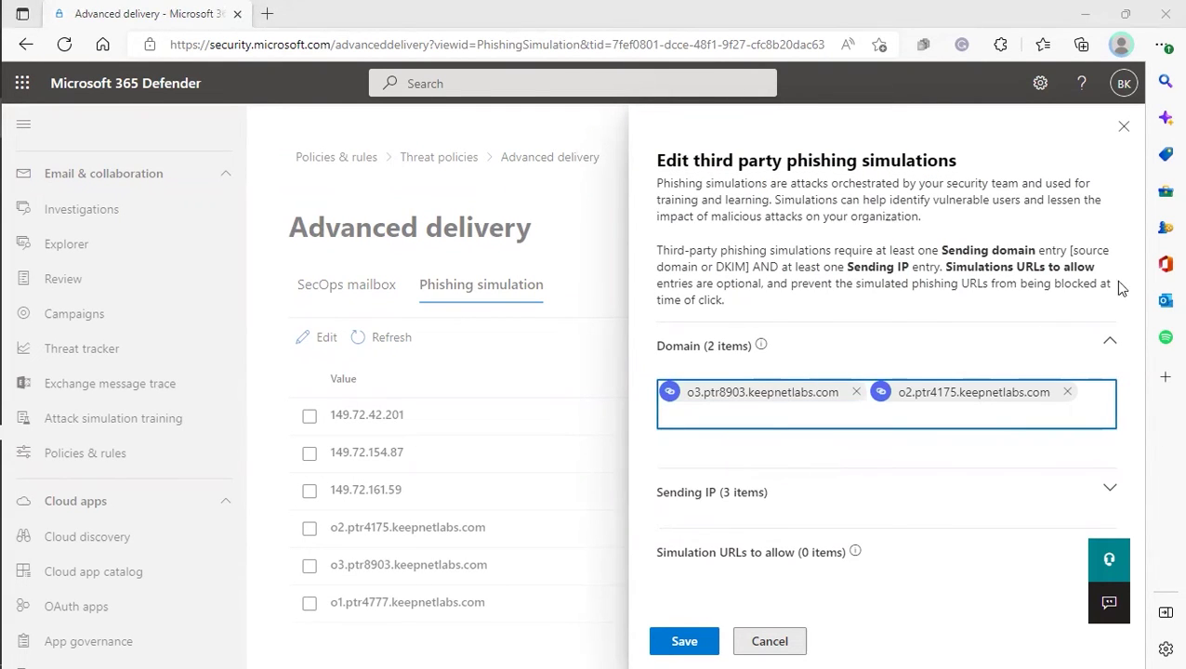
left_click(762, 416)
type("o1.ptr4777.keepnetlabs.com")
key("Return")
key("alt+Tab")
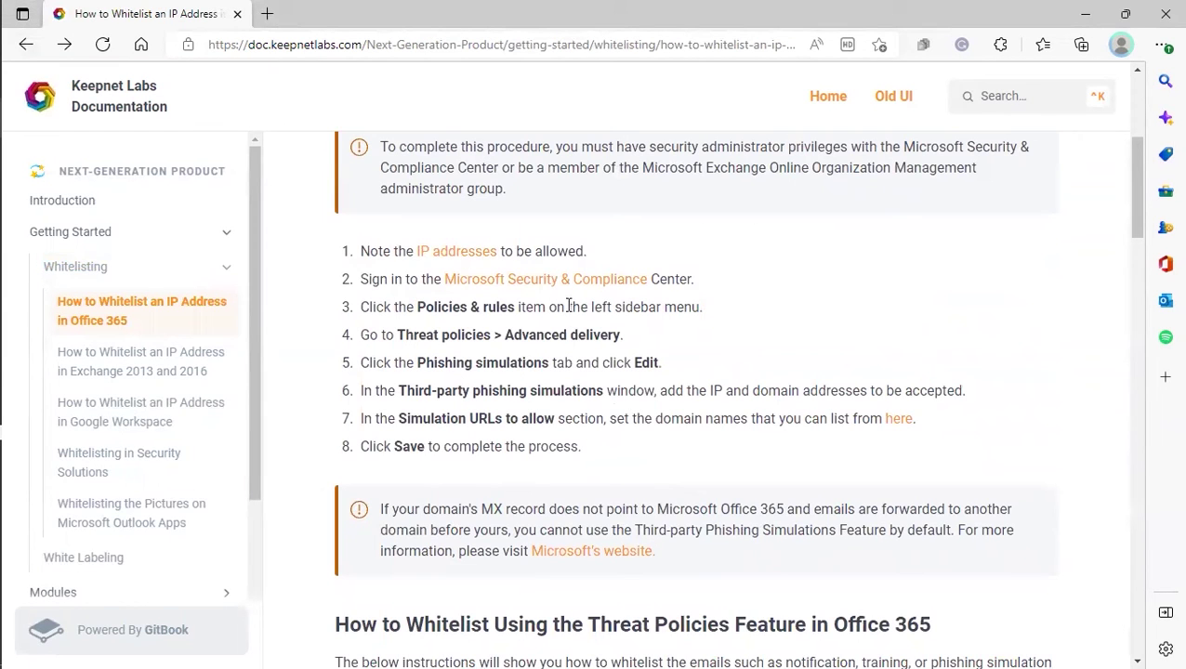
- Open the Whitelisting in Security Solutions page and select its phishing simulation domain table
left_click(897, 420)
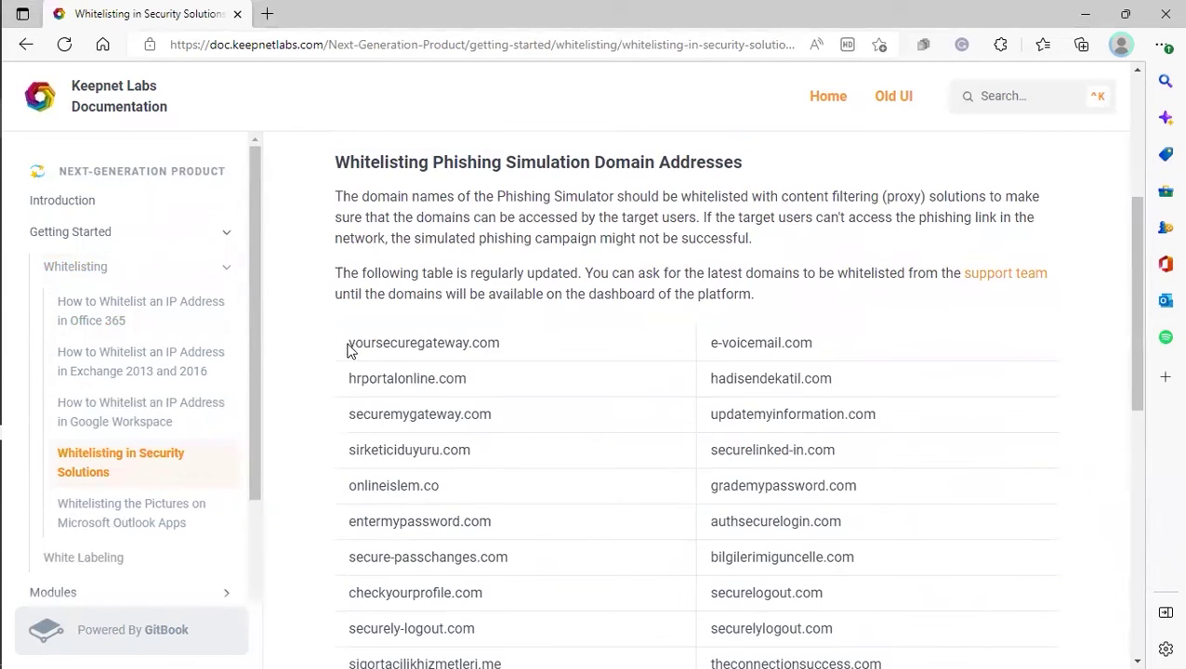
left_click_drag(362, 345, 844, 302)
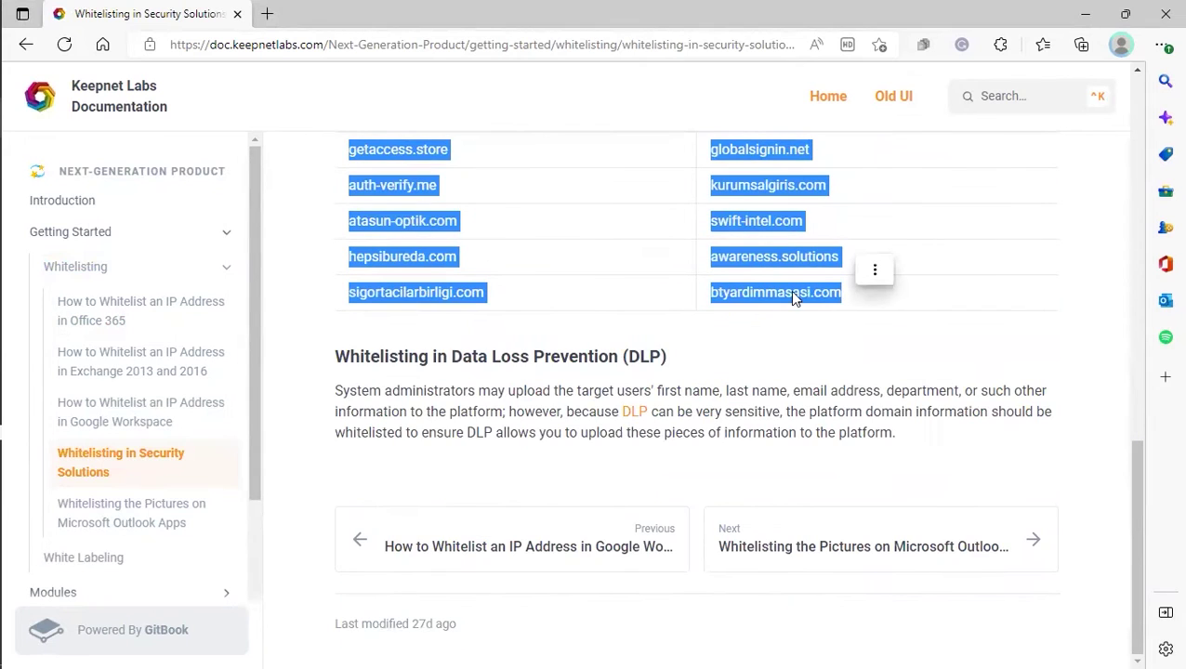
scroll(604, 324, "up", 8)
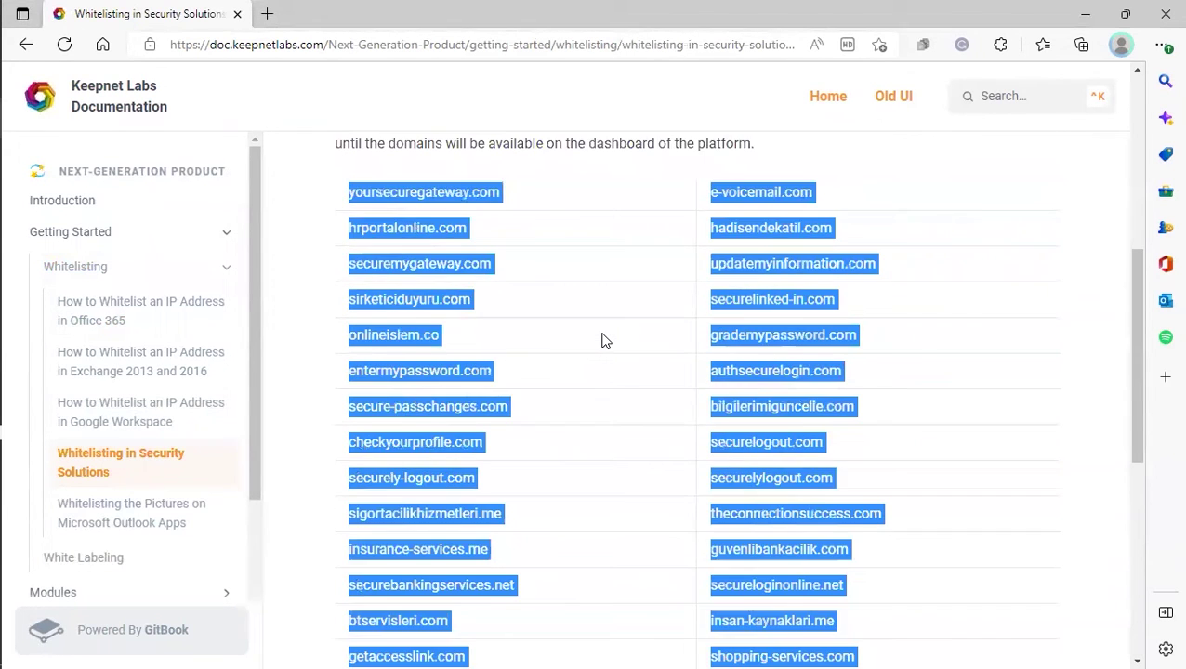
scroll(598, 324, "up", 1)
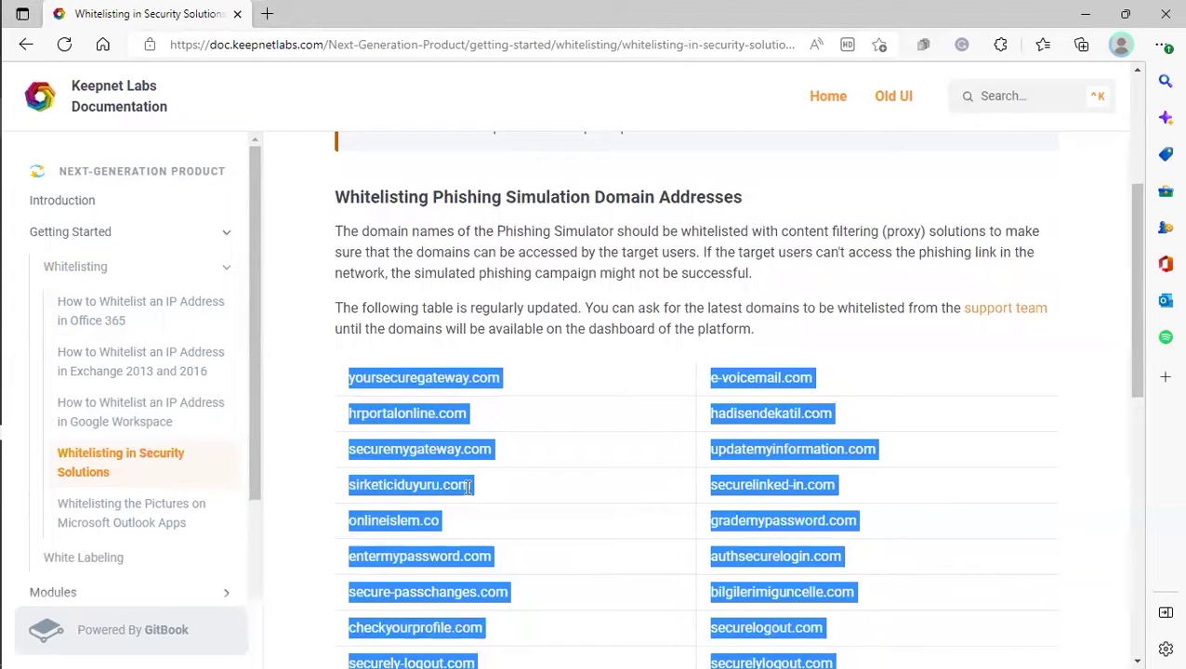
scroll(418, 460, "down", 2)
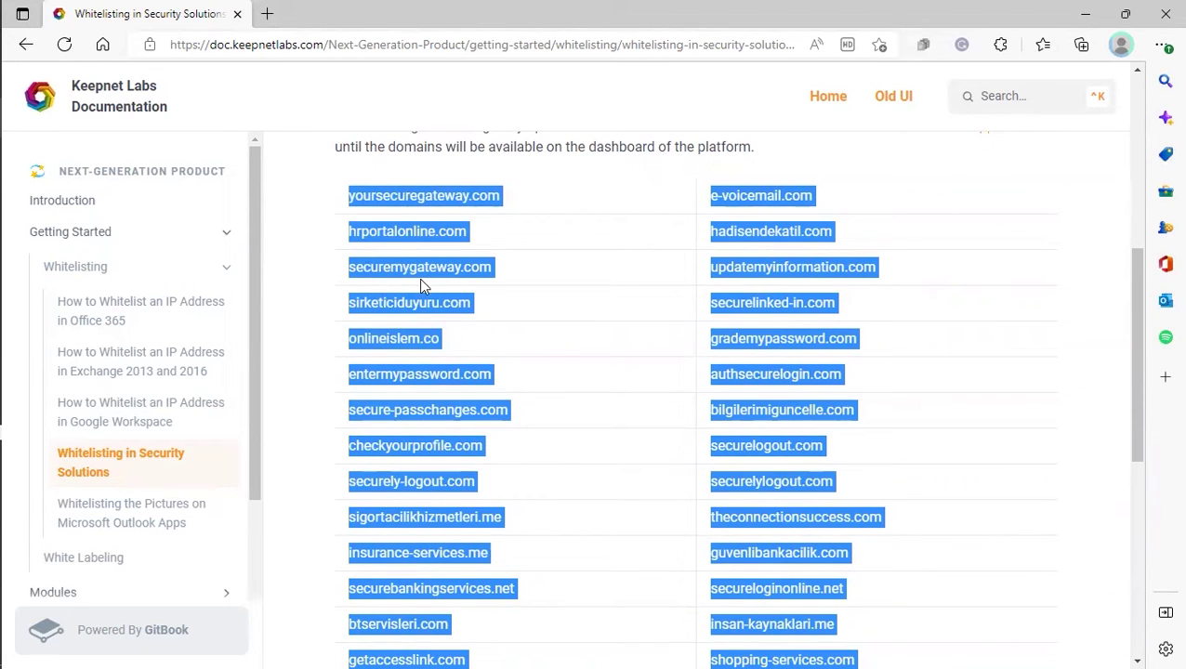
scroll(454, 279, "up", 2)
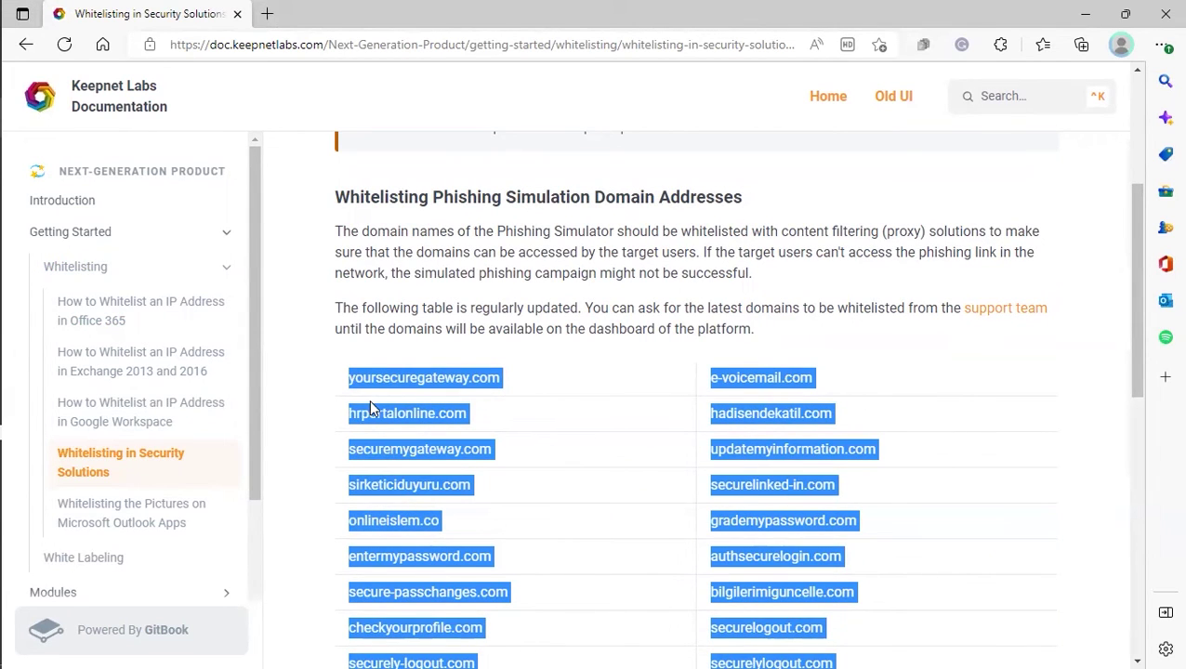
scroll(362, 409, "down", 2)
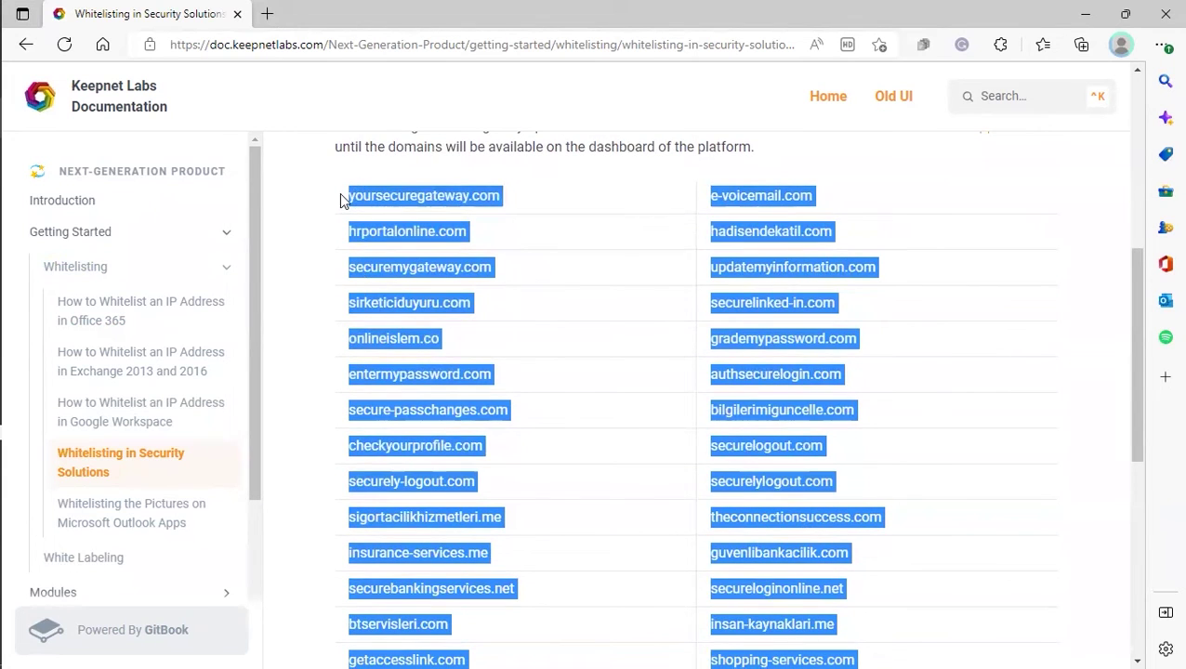
left_click(357, 197)
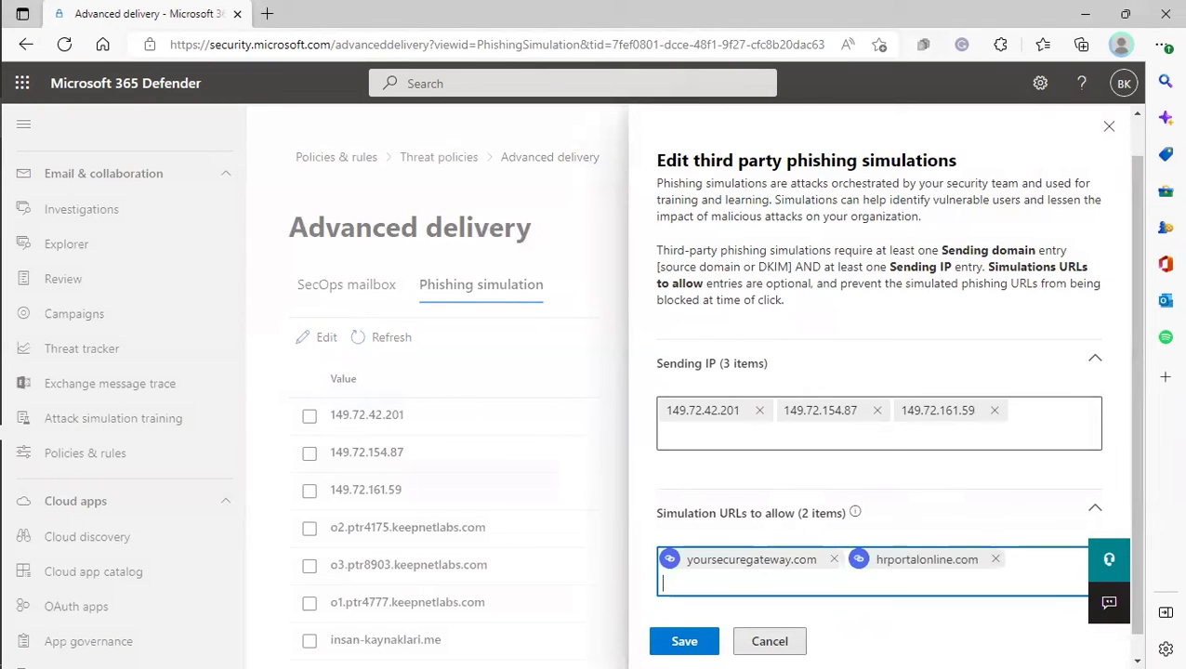
- Allow simulation URLs securemygateway.com, sirketiciduyuru.com, onlineislem.co and entermypassword.com
type("securemygateway.com")
key("Return")
type("sirketiciduyuru.com")
key("Return")
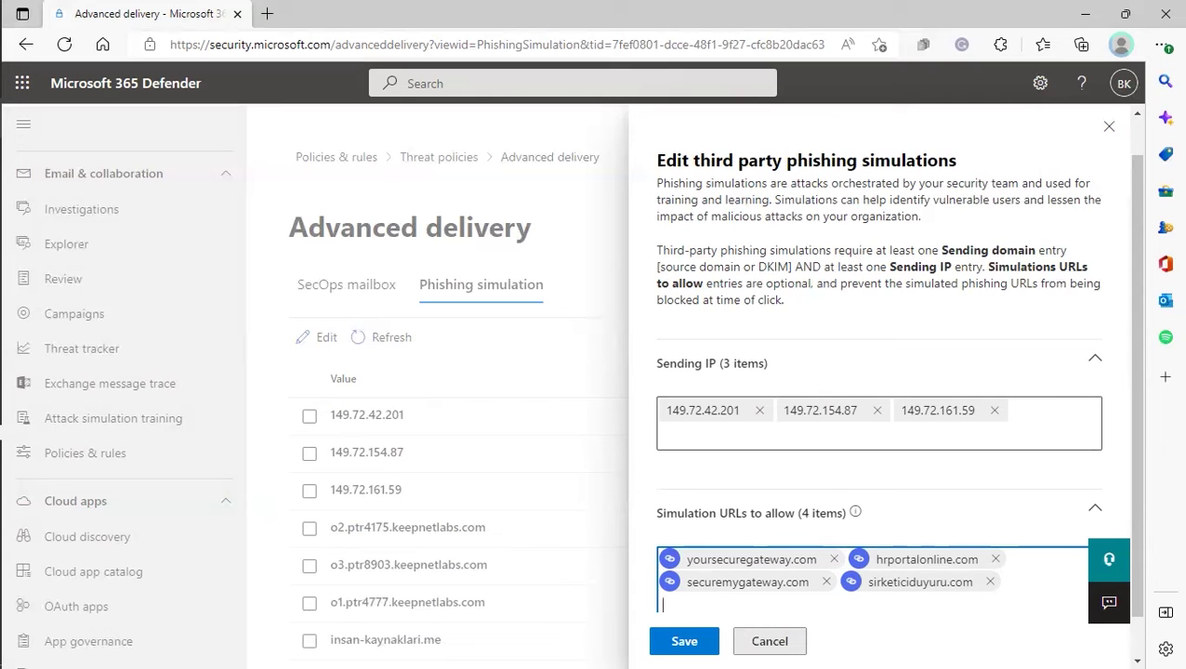
right_click(976, 602)
left_click(916, 307)
key("Return")
scroll(888, 576, "down", 1)
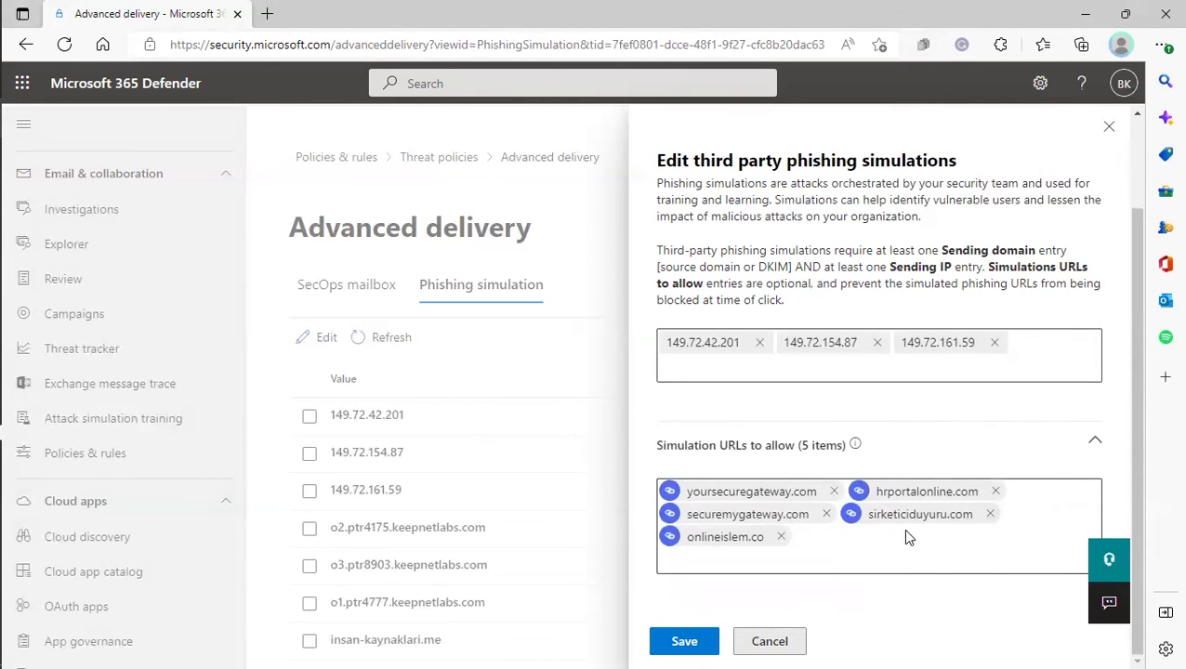
right_click(1012, 517)
left_click(1028, 496)
key("ctrl+v")
key("Return")
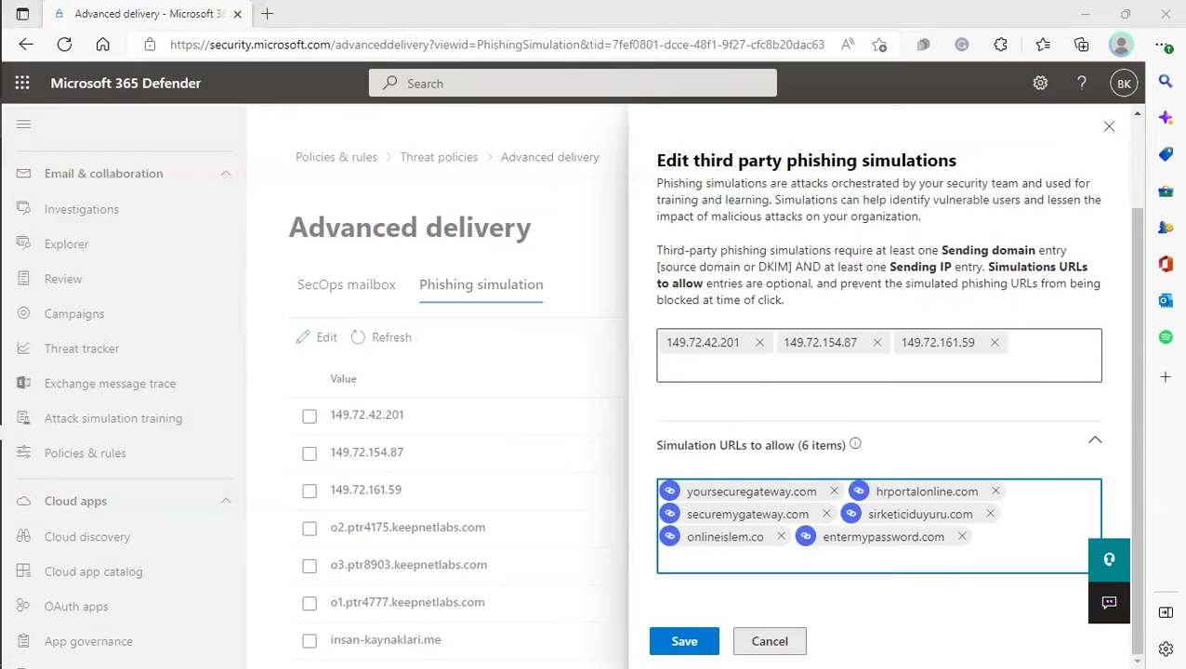
- Add secure-passchanges.com, checkyourprofile.com and sigortacilikhizmetleri.me, then save the simulation settings
type("secure-passchanges.com")
key("Return")
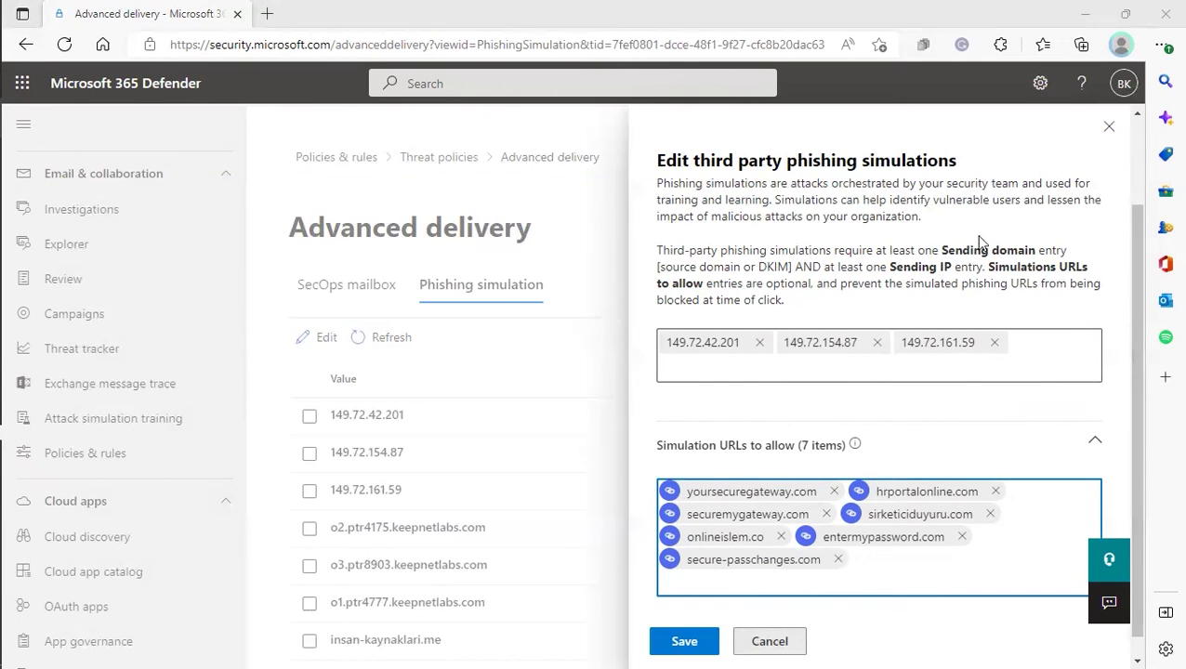
type("checkyourprofile.com")
key("Return")
key("super")
left_click(701, 580)
type("checkyourprofile.com")
key("Return")
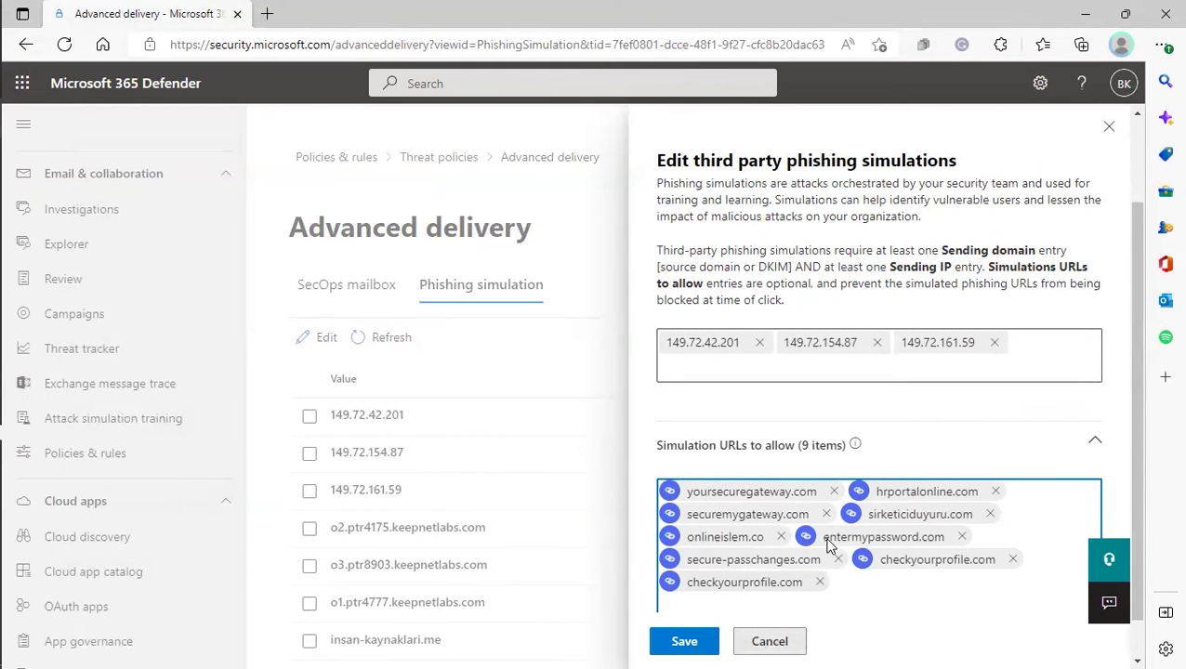
type("sigortacilikhizmetleri.me")
key("Return")
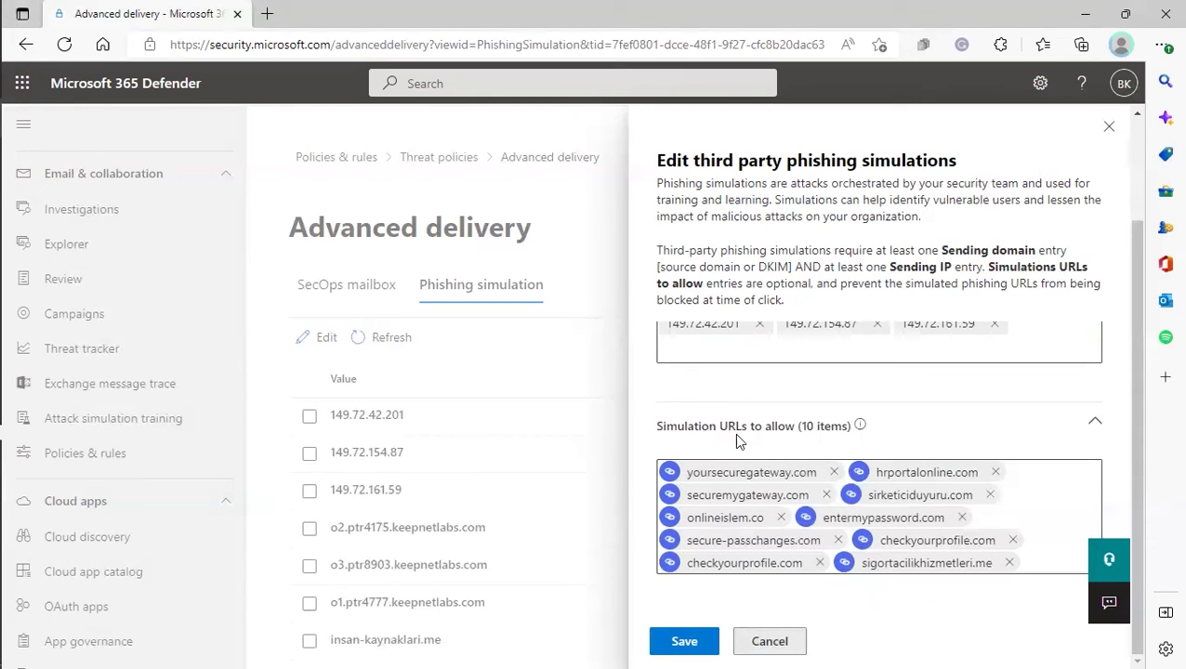
left_click(685, 641)
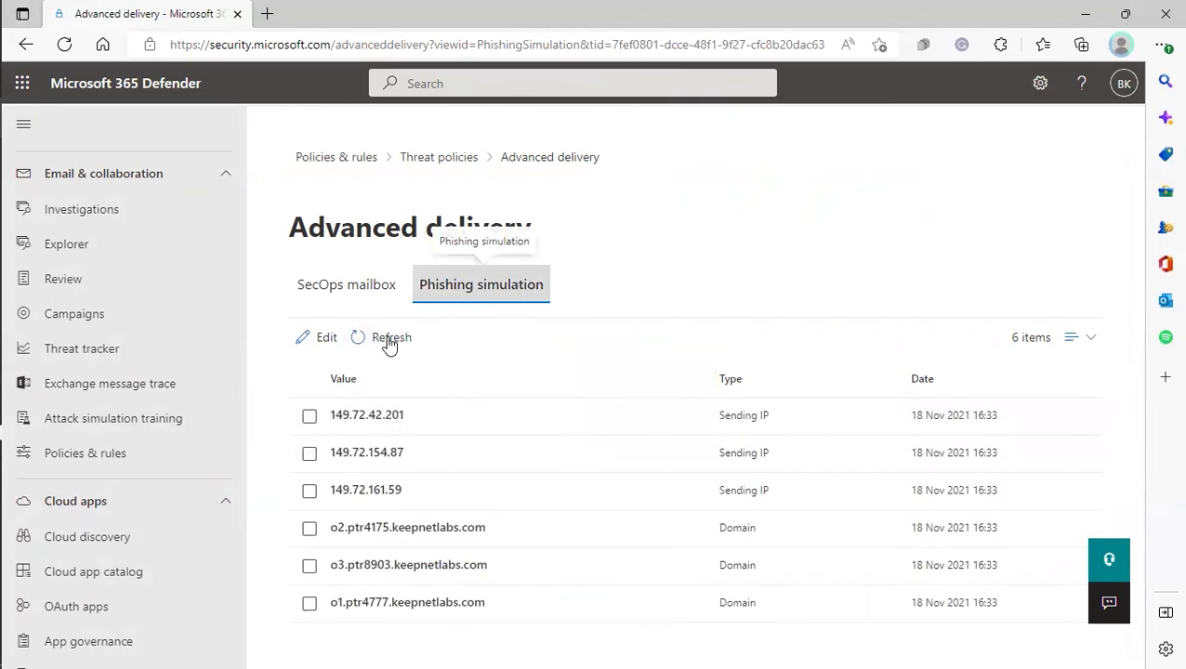